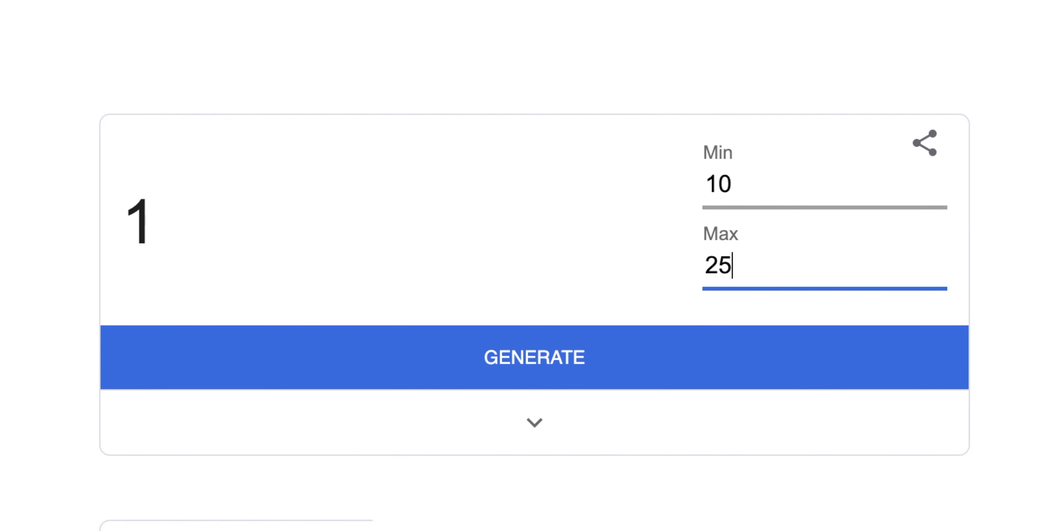
- Generate a random number between 10 and 25, which comes out as 19
click(800, 357)
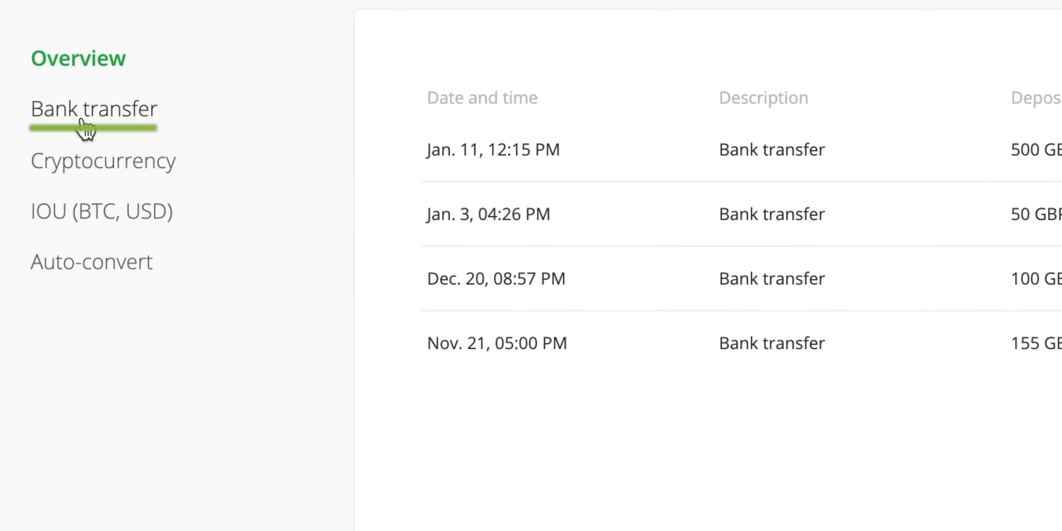
- Request a 100 GBP bank transfer deposit in British Pounds
click(82, 121)
click(758, 238)
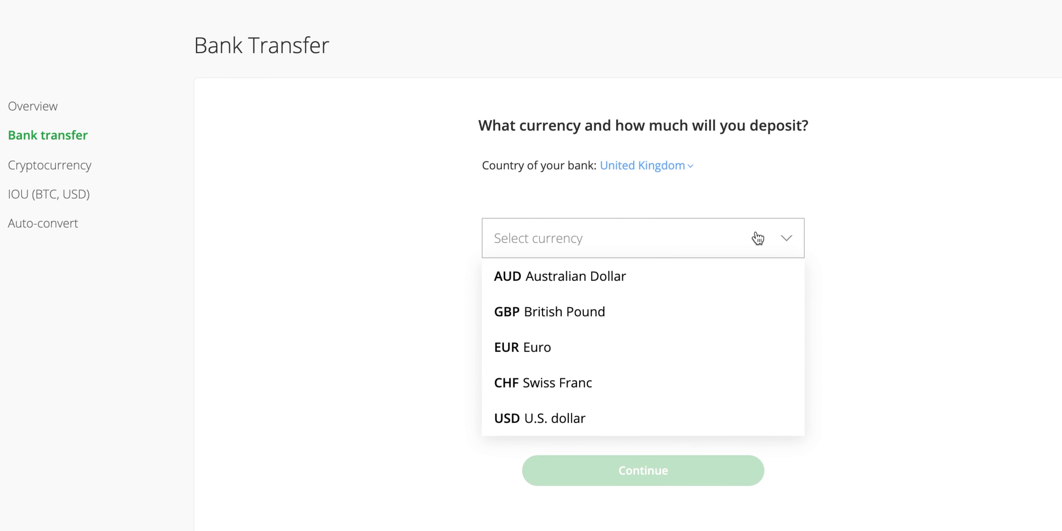
click(633, 233)
click(612, 244)
click(549, 312)
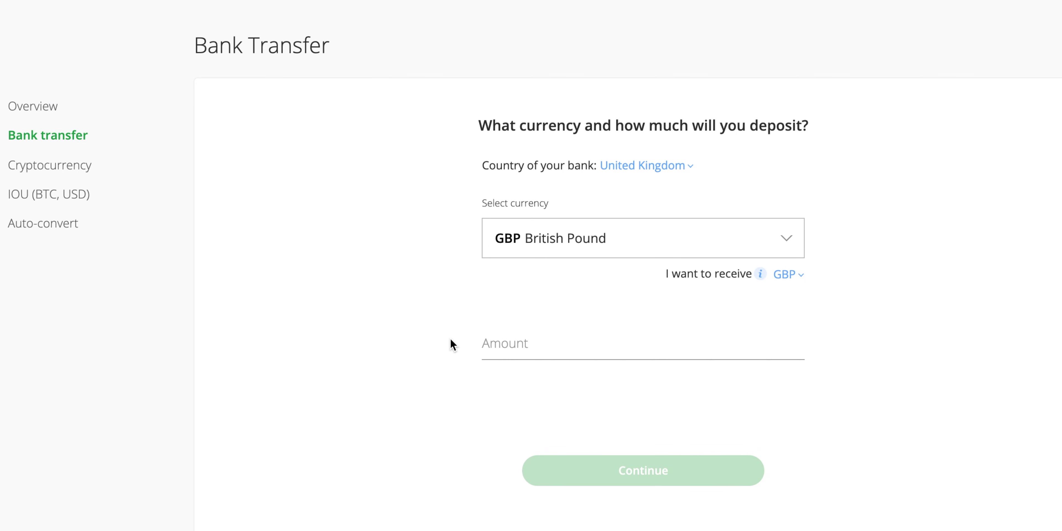
click(513, 347)
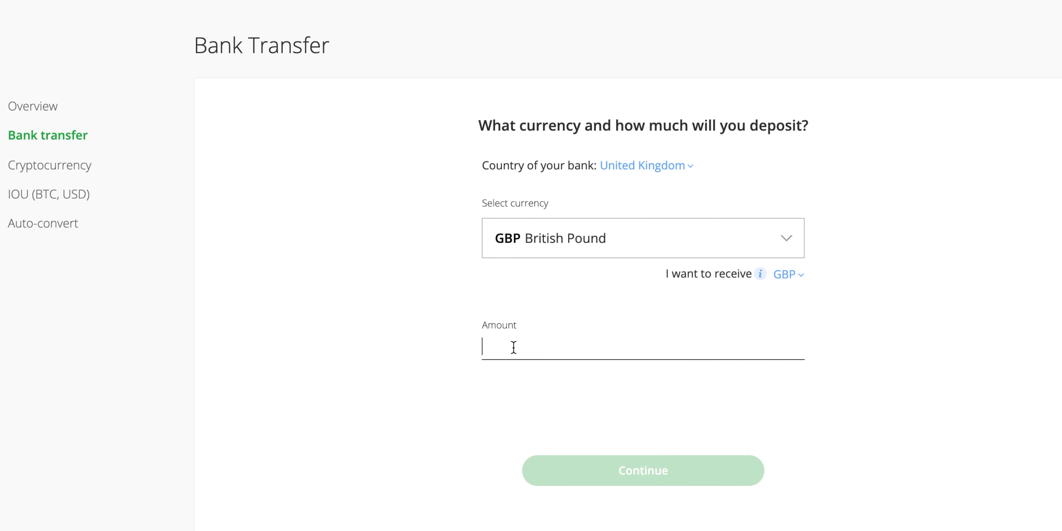
text(100)
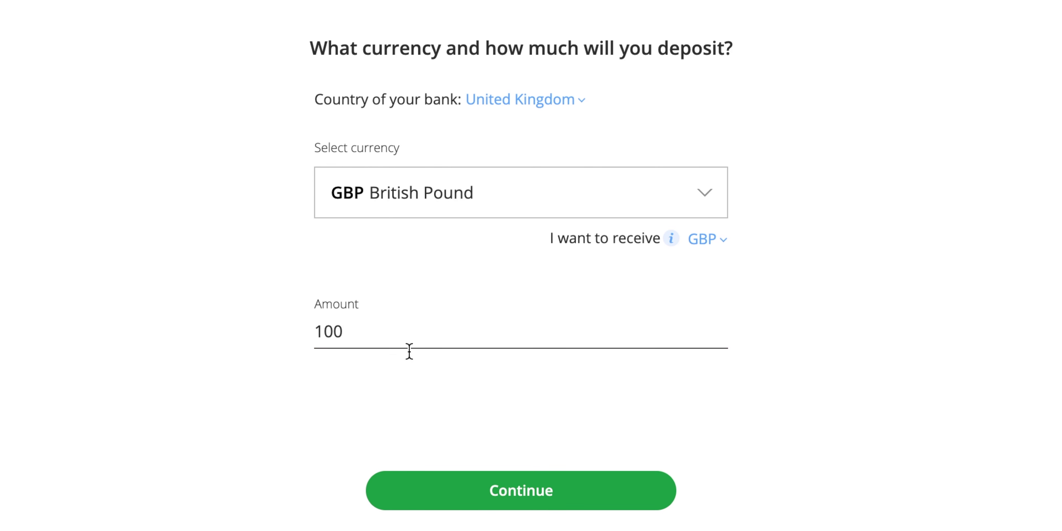
click(546, 484)
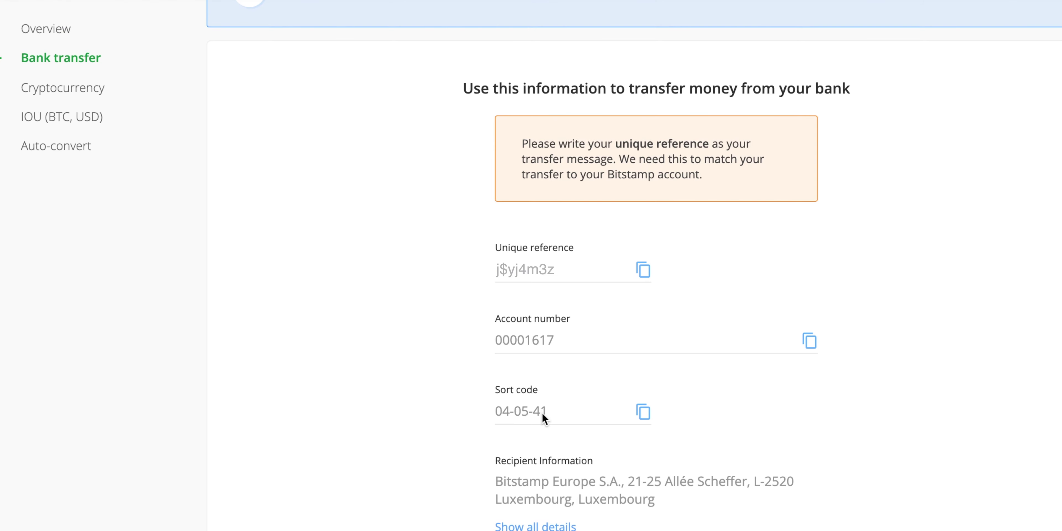
- Highlight the recipient company name and address lines in the transfer instructions
drag(489, 482, 616, 476)
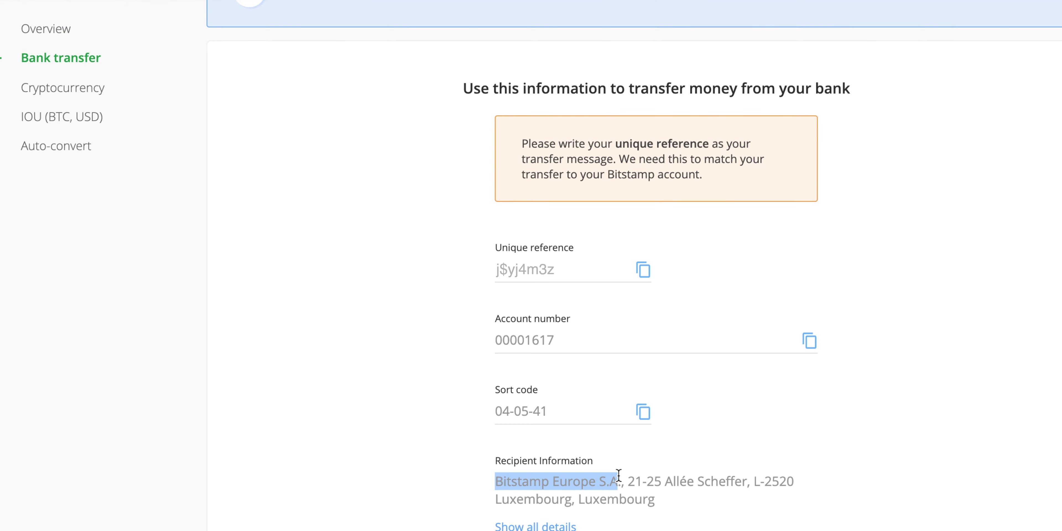
drag(676, 502, 623, 481)
click(724, 458)
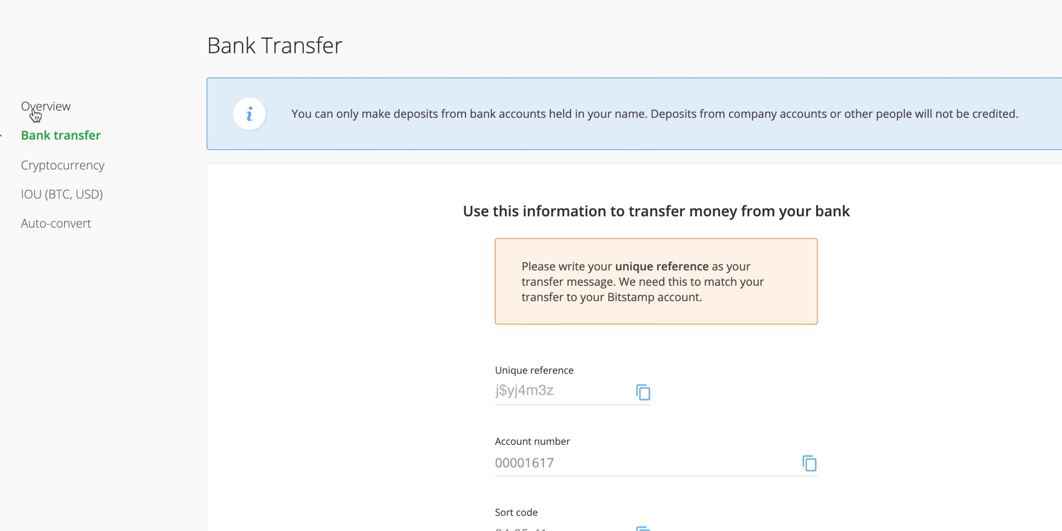
- Cancel the In process 100 GBP deposit from the Deposits Overview
click(34, 111)
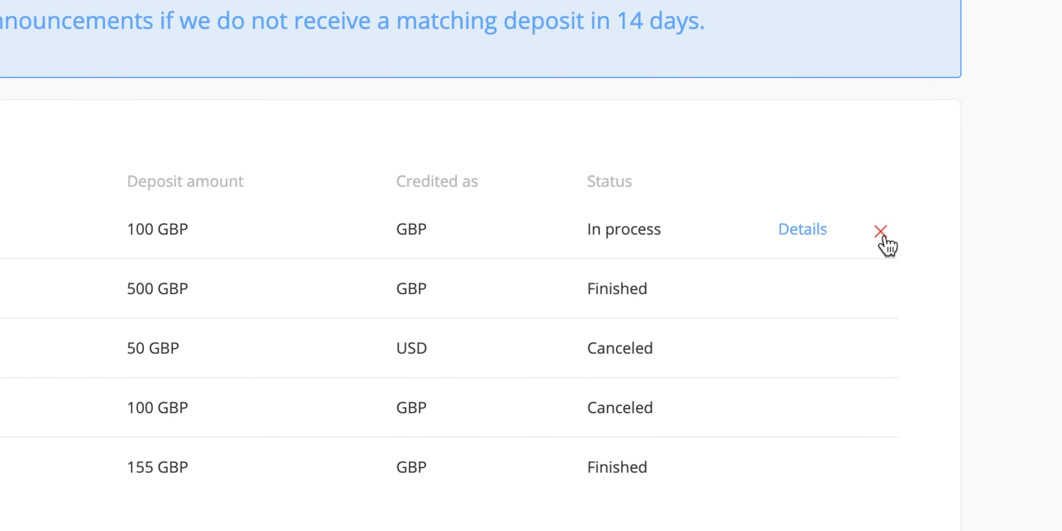
click(882, 233)
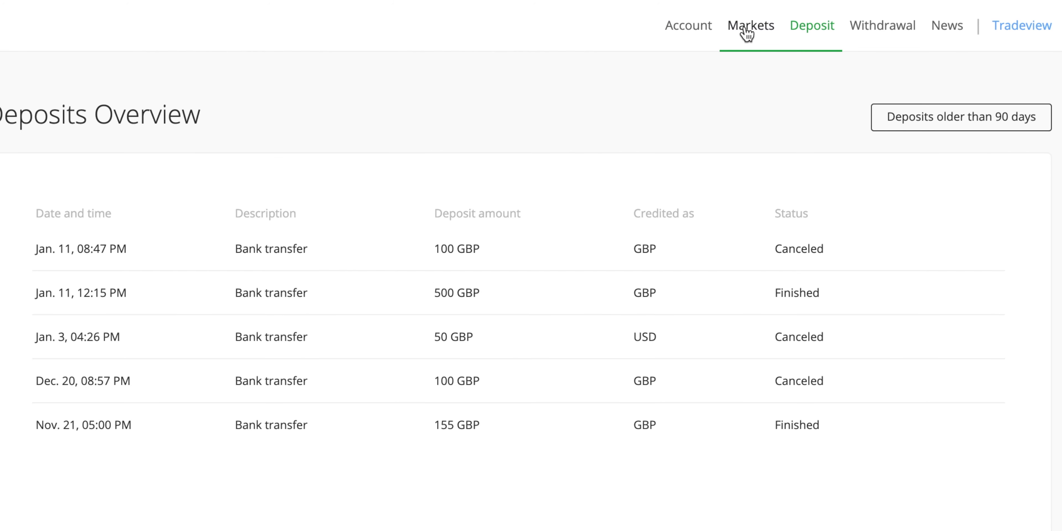
- Go to Markets and scroll down to the Available markets table
click(746, 33)
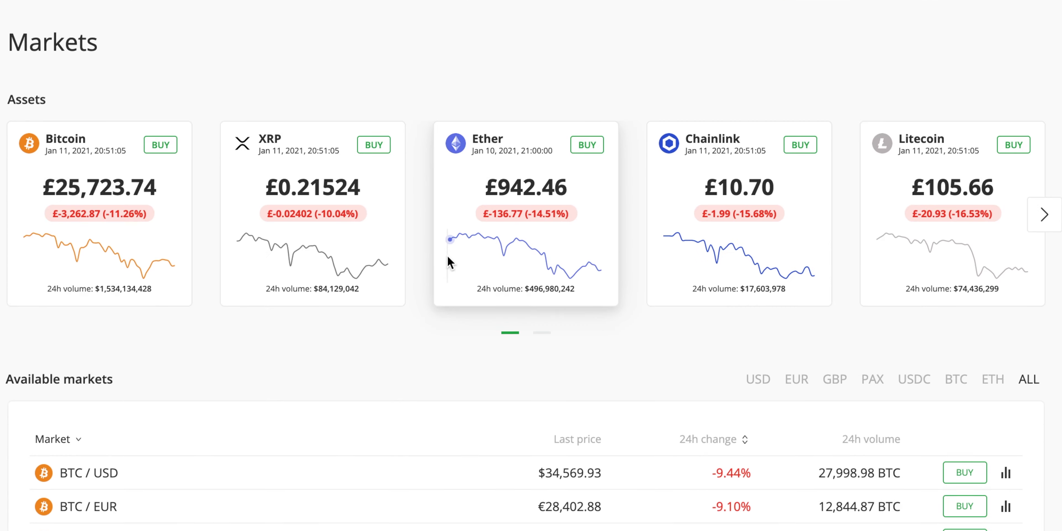
scroll(447, 256, down, 6)
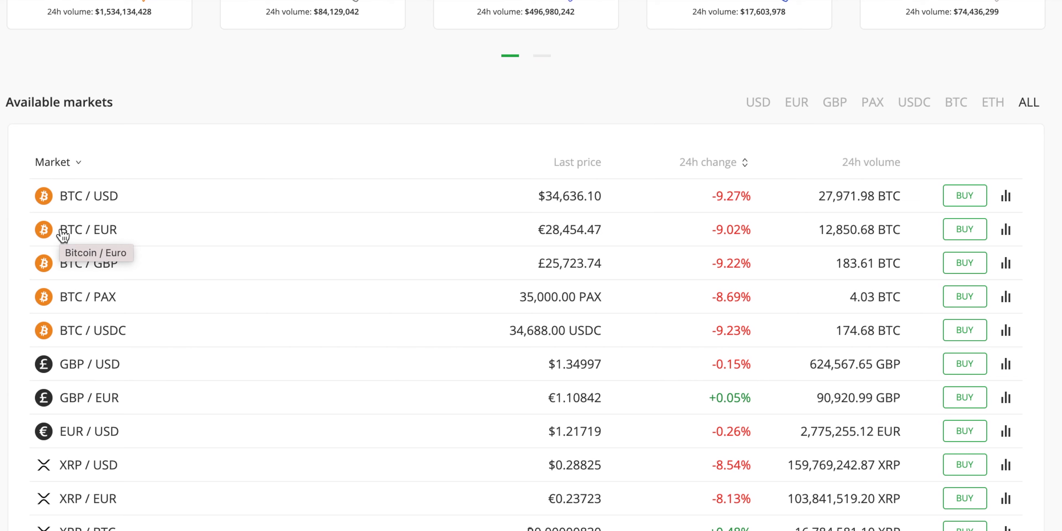
- In the BTC / GBP market, enter 25 GBP to spend, correcting it from 24
click(99, 272)
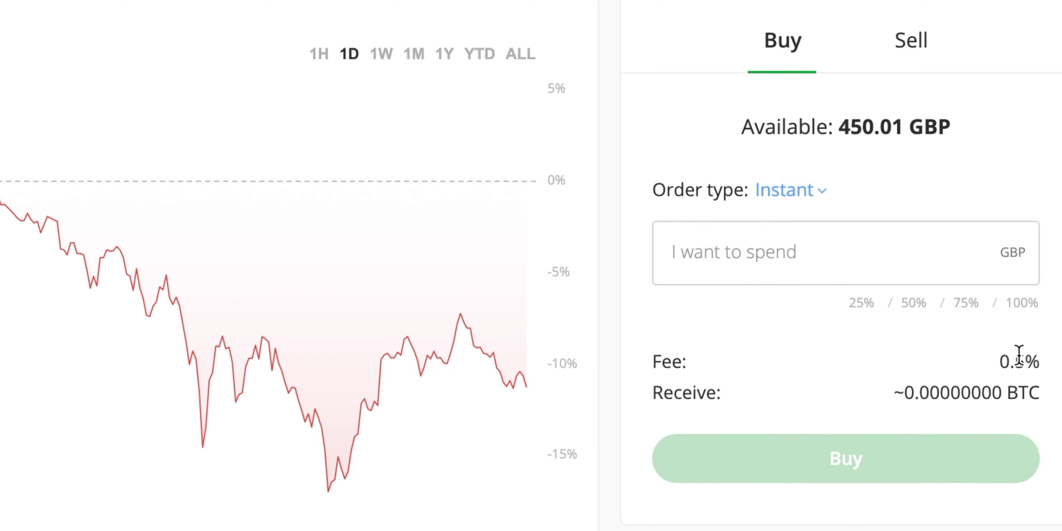
drag(893, 391, 1057, 402)
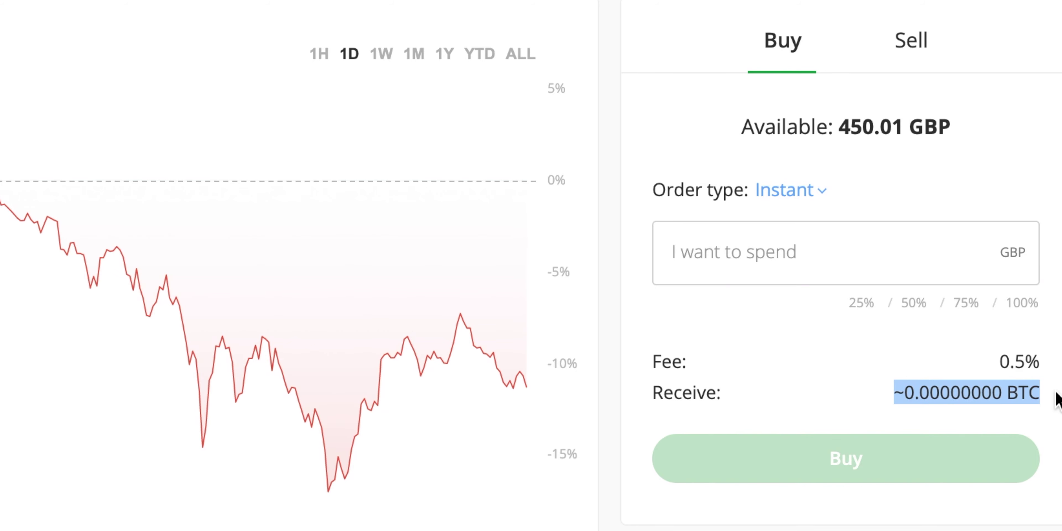
click(713, 250)
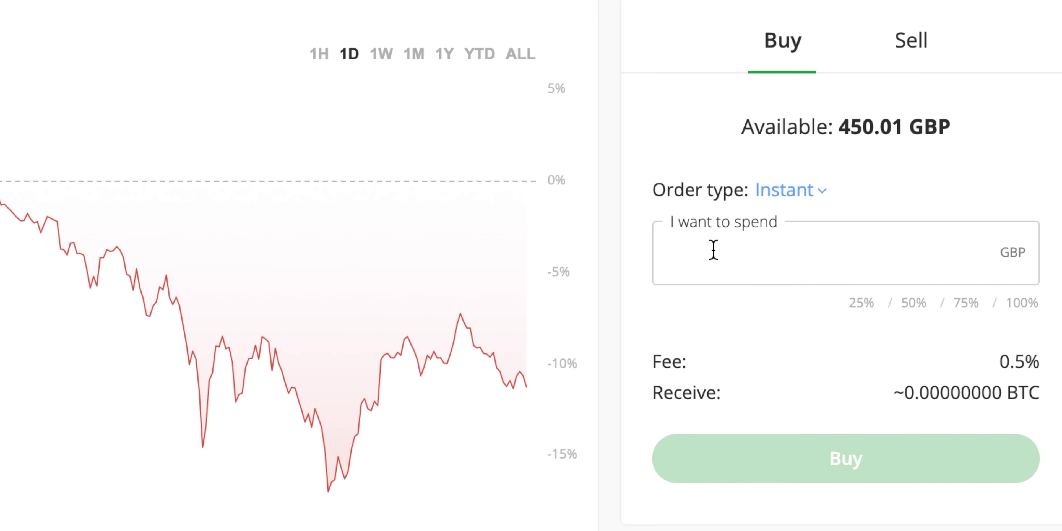
text(24)
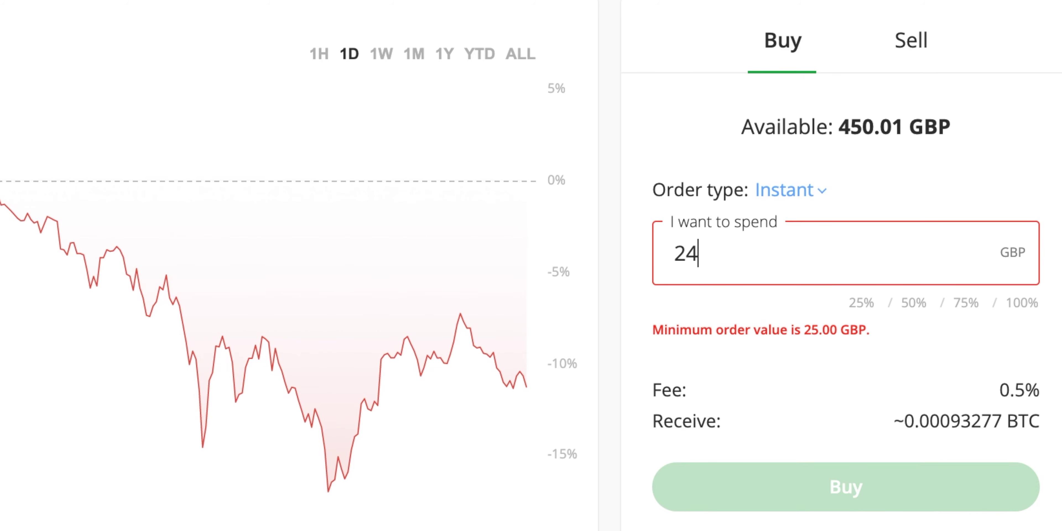
key(BackSpace)
text(5)
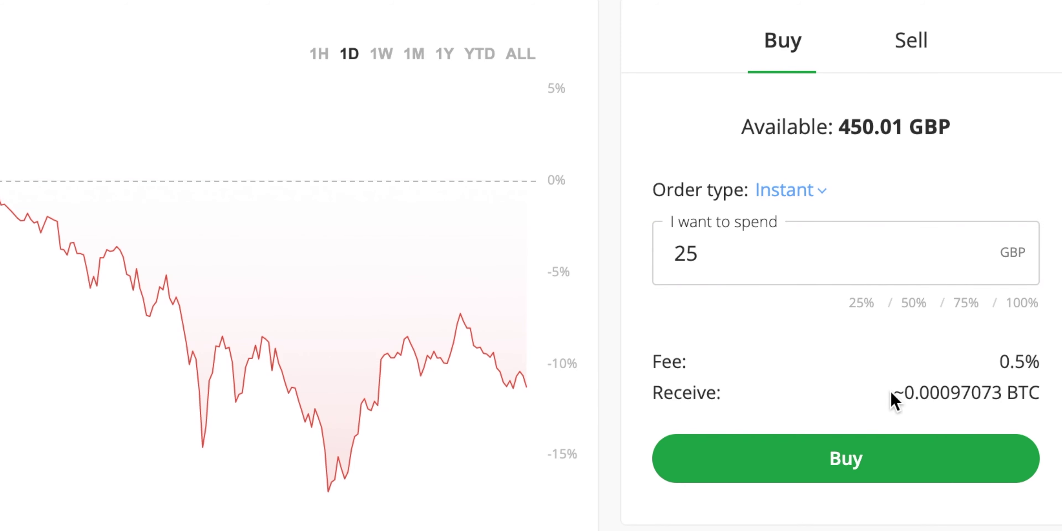
- Check the estimated BTC amount and place the 25 GBP instant buy
drag(893, 393, 1012, 390)
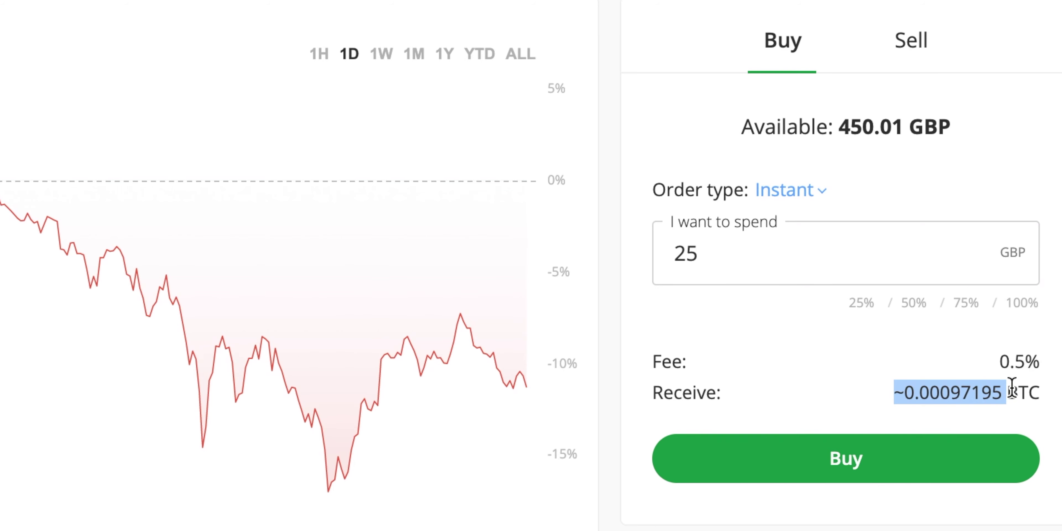
click(1012, 389)
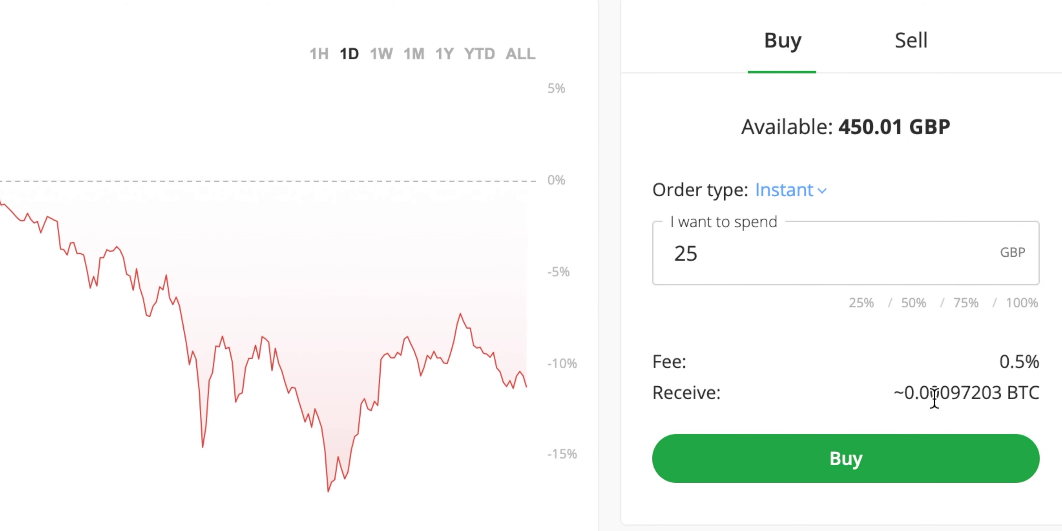
click(826, 461)
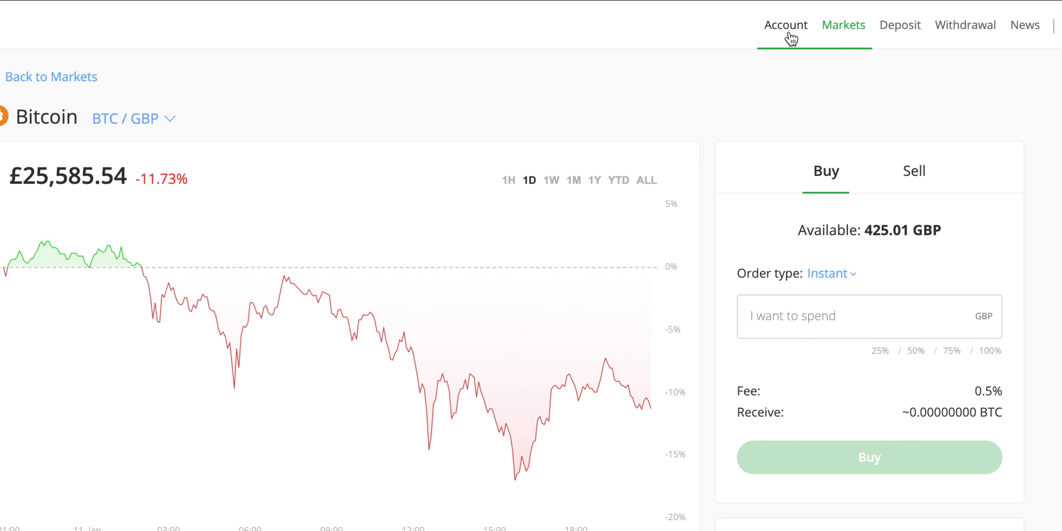
- Confirm Open orders is empty and view balances of 425.01 GBP and 0.01300443 BTC
click(788, 33)
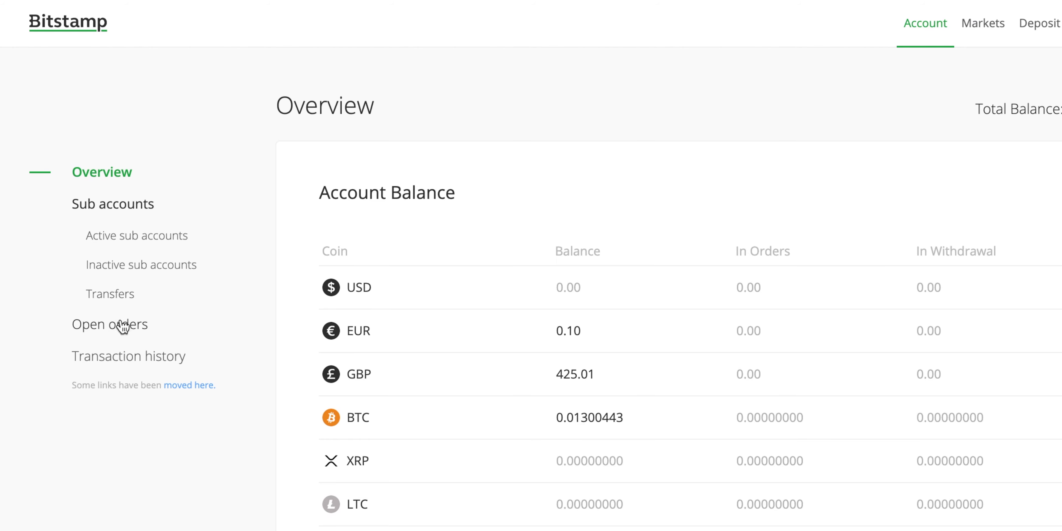
click(121, 328)
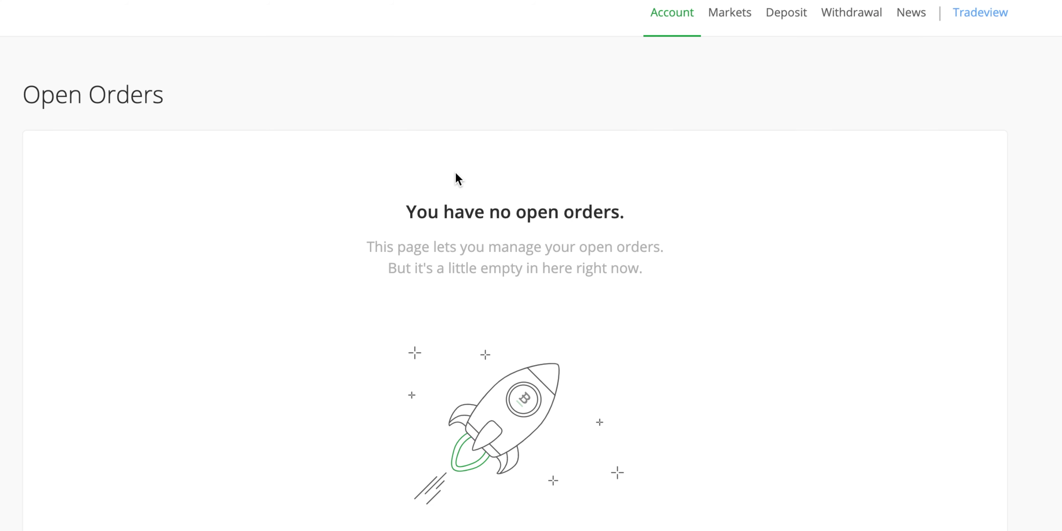
click(85, 177)
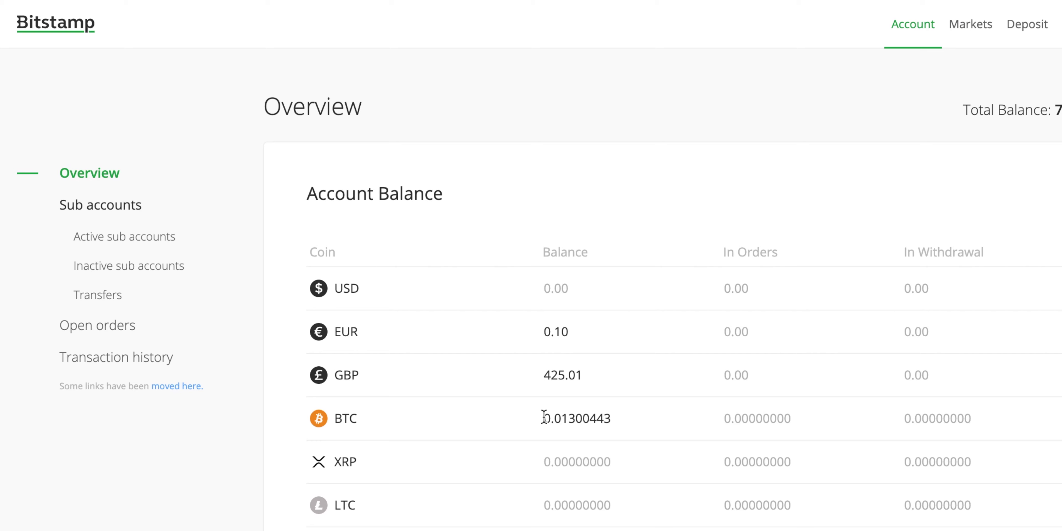
drag(544, 417, 611, 417)
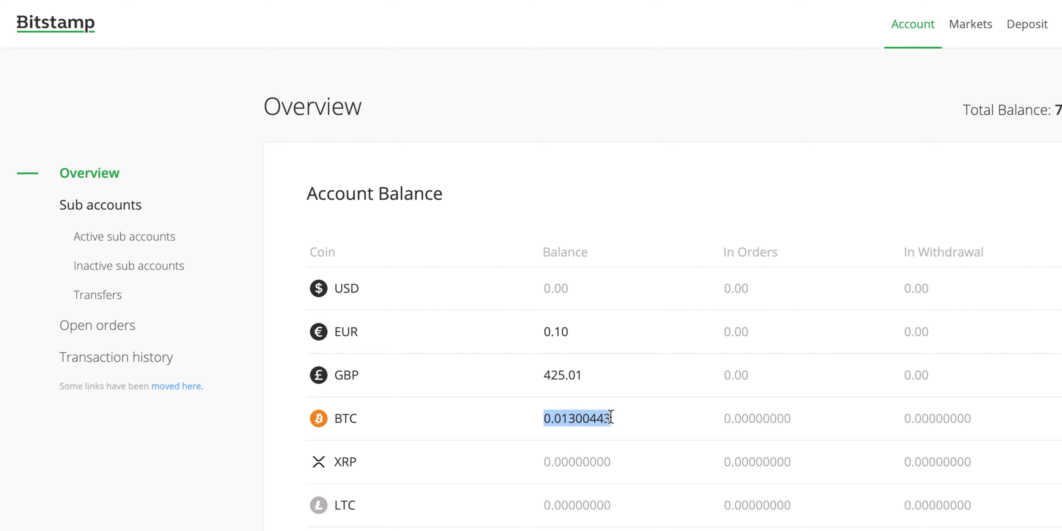
- In Transaction history, check the newest buy: 0.00097203 BTC at rate 25585.54
click(136, 358)
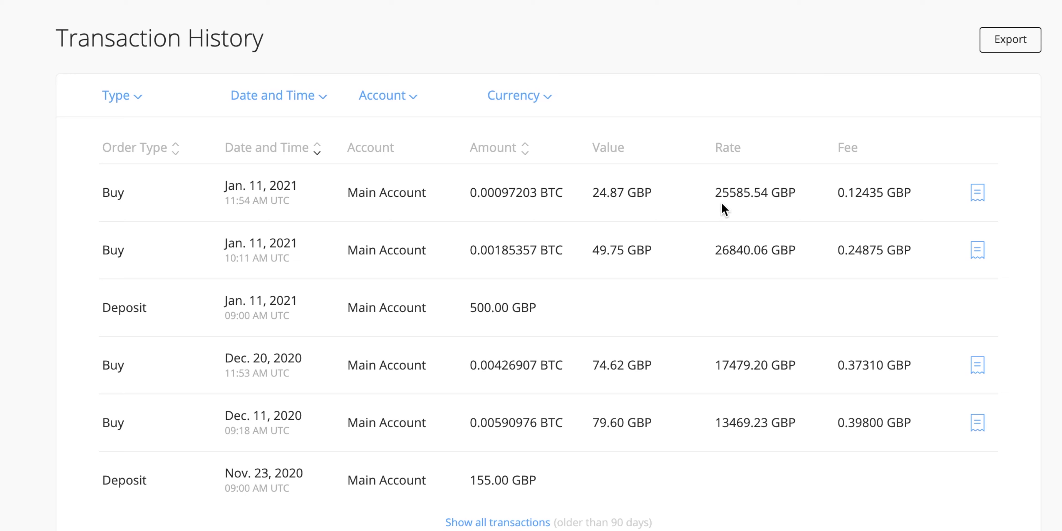
drag(717, 193, 772, 196)
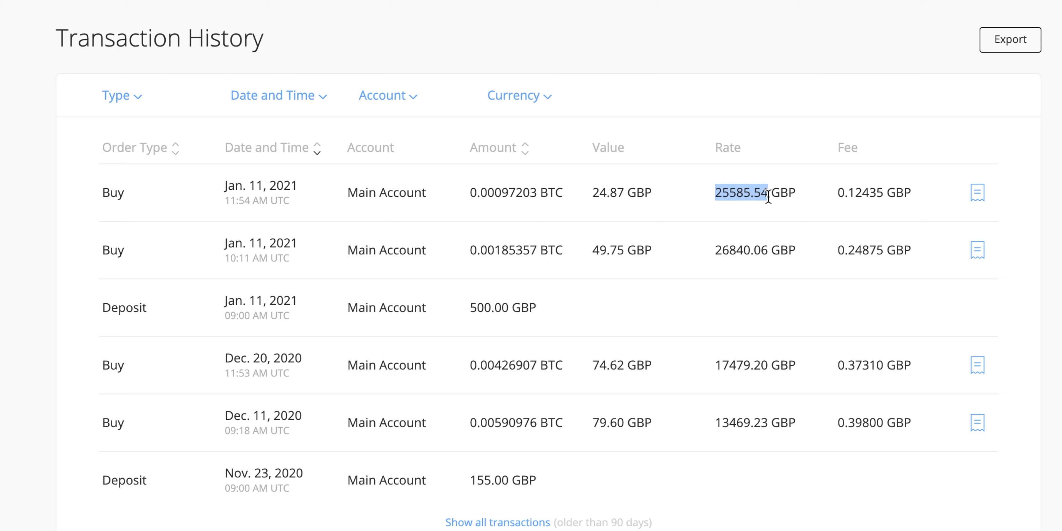
click(472, 194)
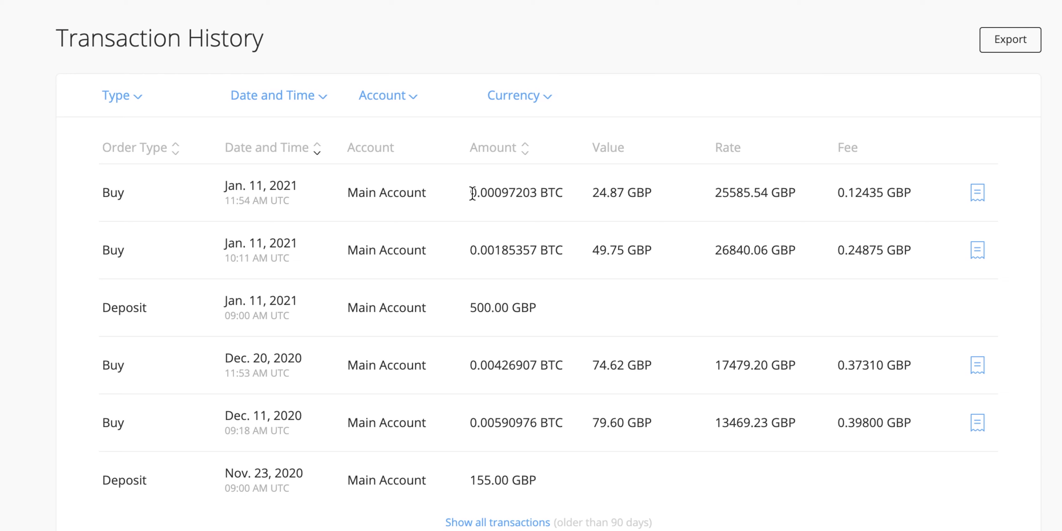
drag(473, 194, 538, 193)
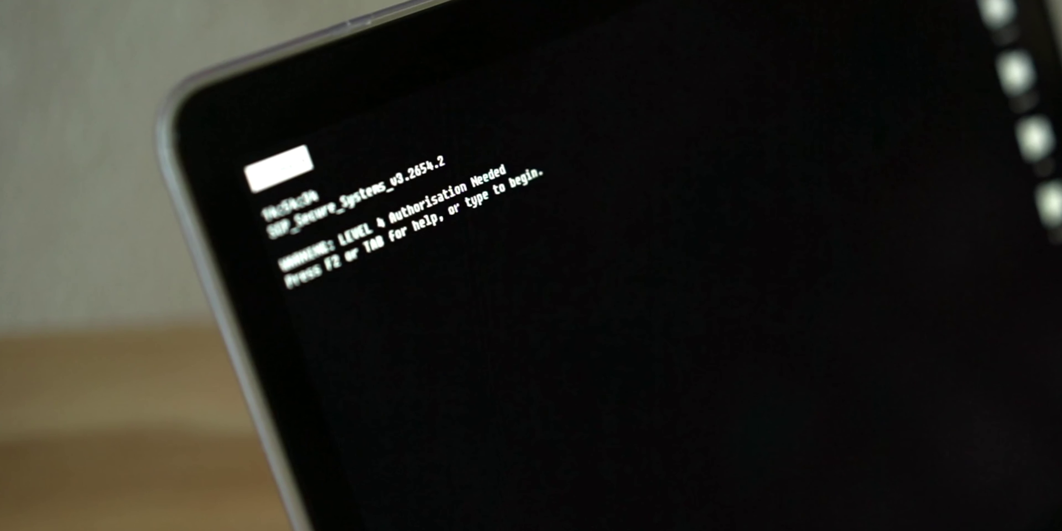
text(tunstep_authcommand.bui)
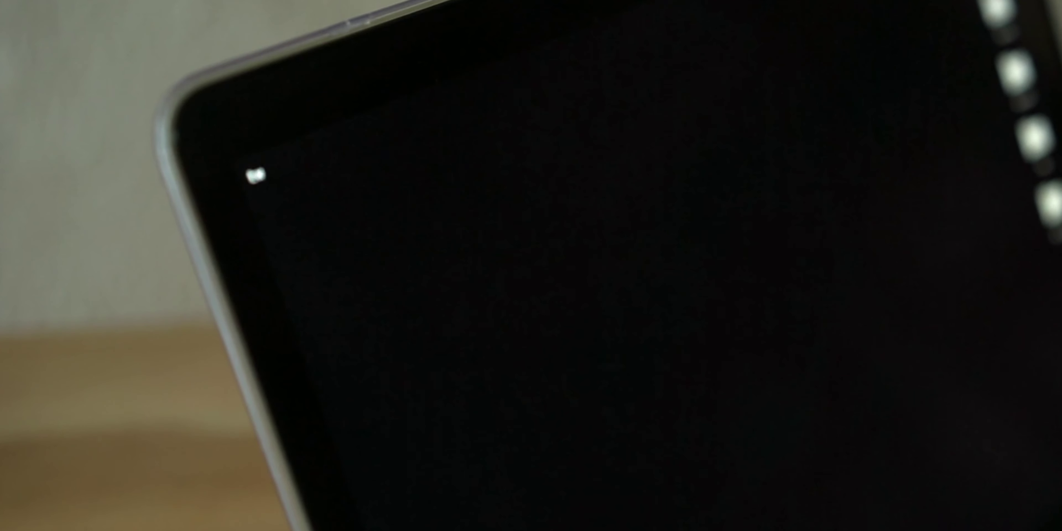